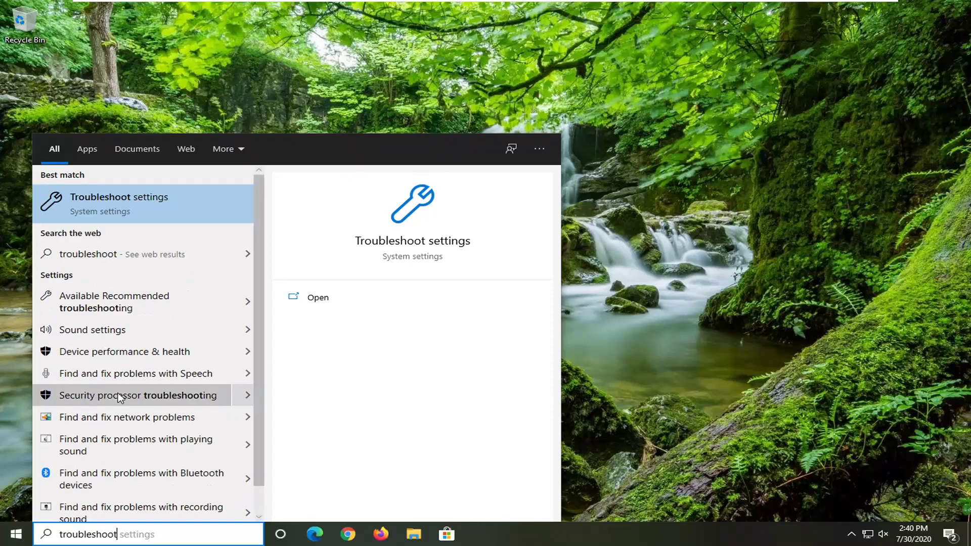
# Run the Keyboard troubleshooter from Additional troubleshooters, which finds no changes needed, then close Settings.
pyautogui.click(118, 209)
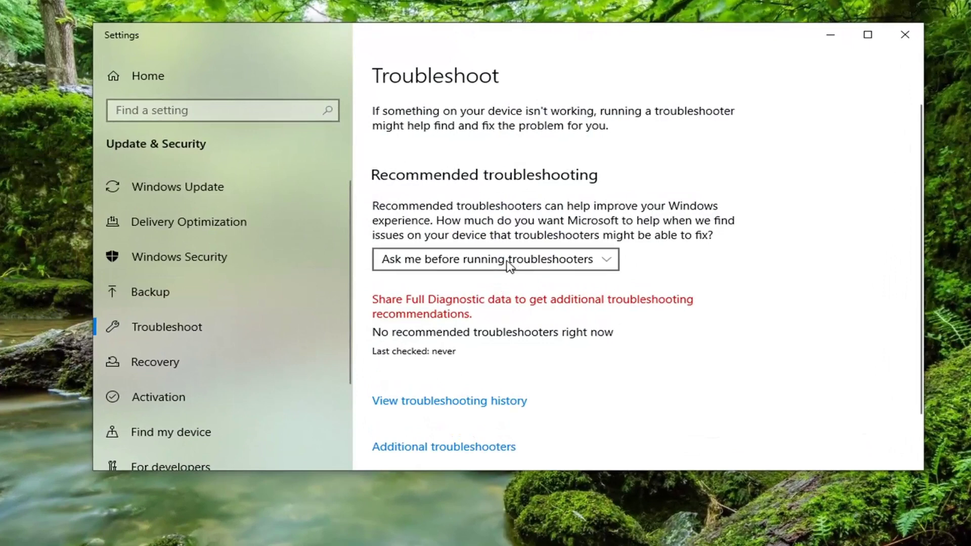
pyautogui.scroll(-2, 479, 377)
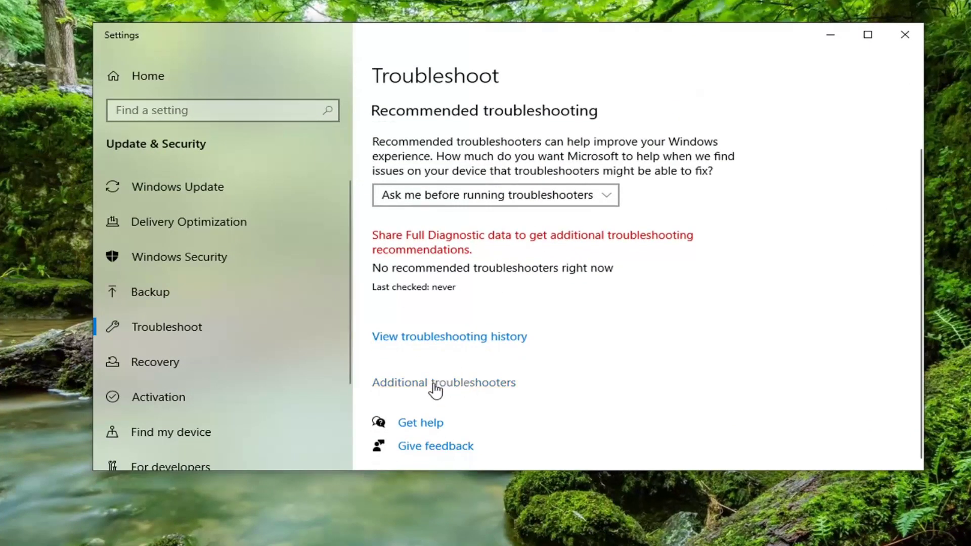
pyautogui.click(434, 389)
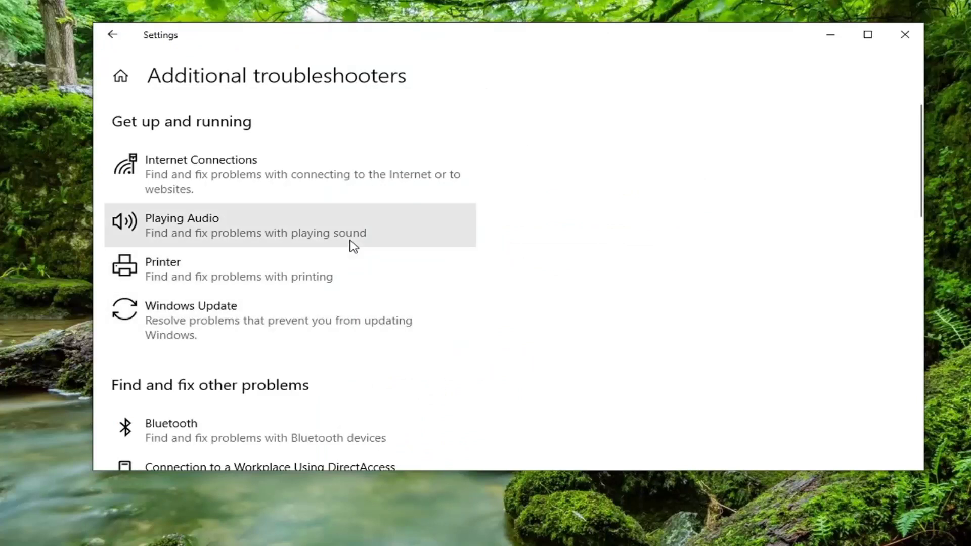
pyautogui.scroll(-1, 203, 364)
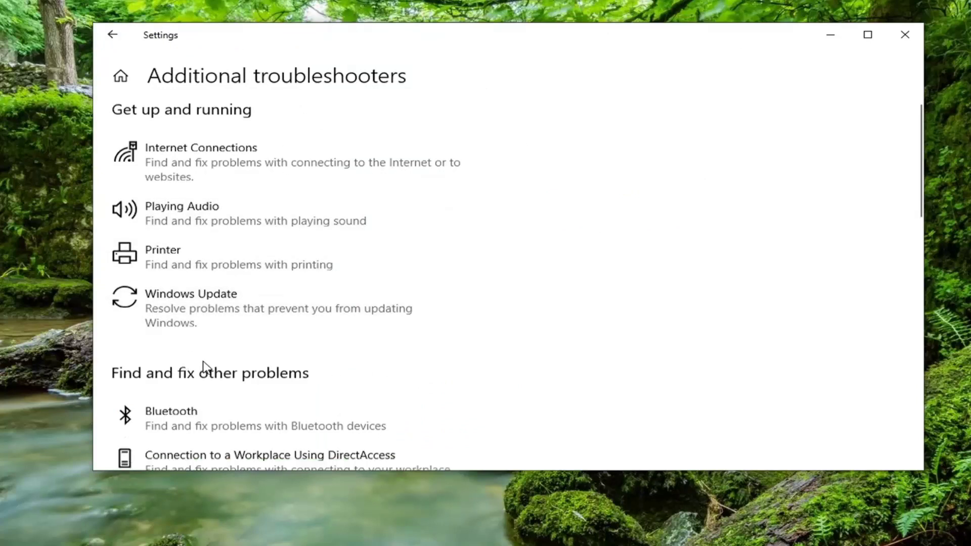
pyautogui.scroll(-4, 197, 360)
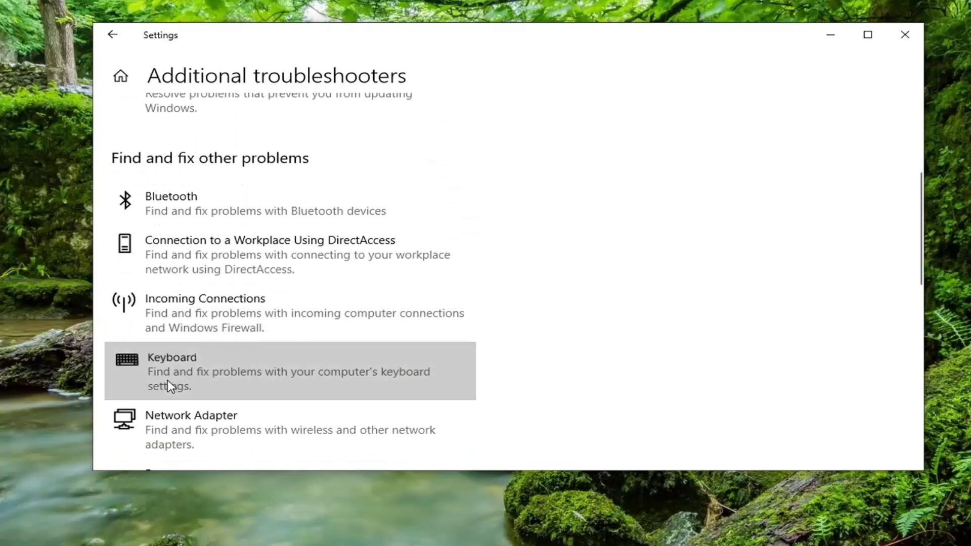
pyautogui.click(169, 387)
pyautogui.scroll(-1, 167, 385)
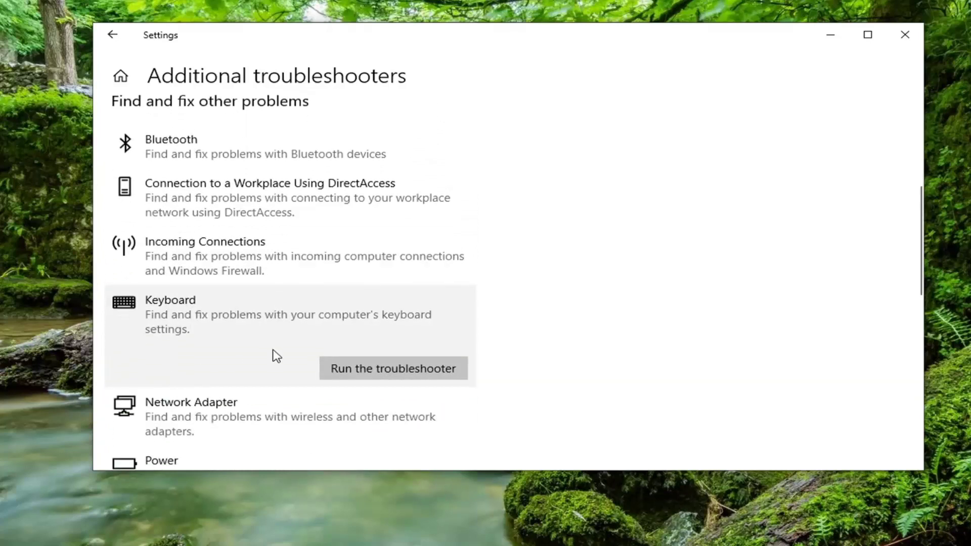
pyautogui.click(387, 373)
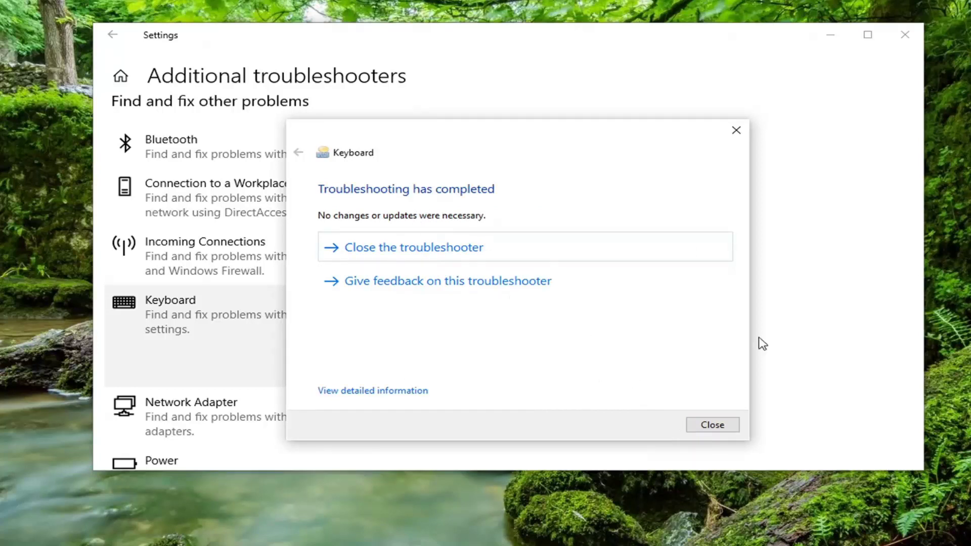
pyautogui.click(721, 425)
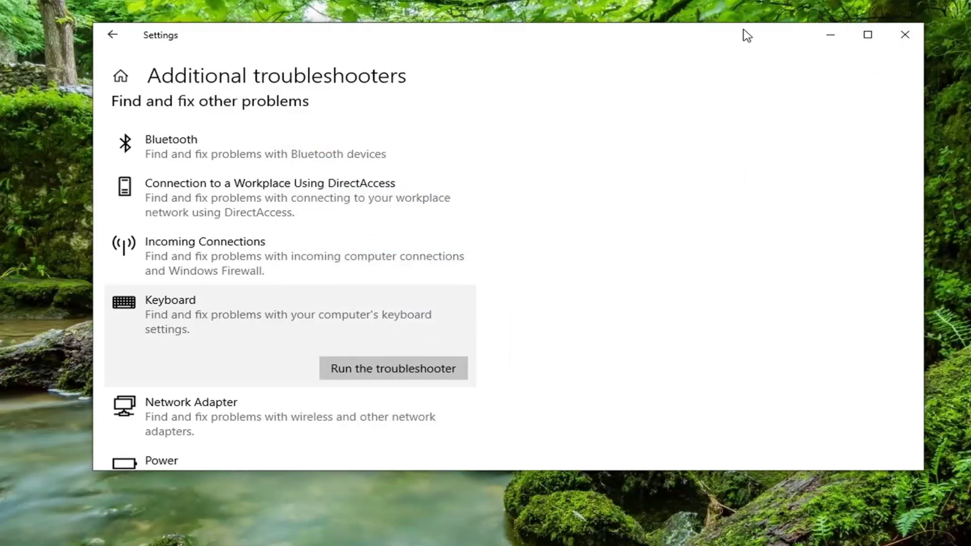
pyautogui.click(894, 40)
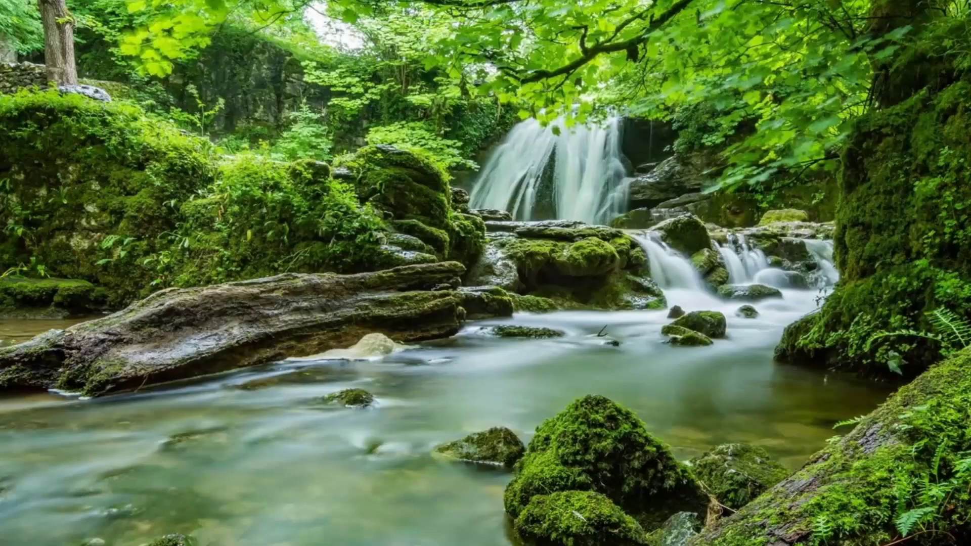
# Search 'device manager' from Start and launch Device Manager, centring its window.
pyautogui.press('super')
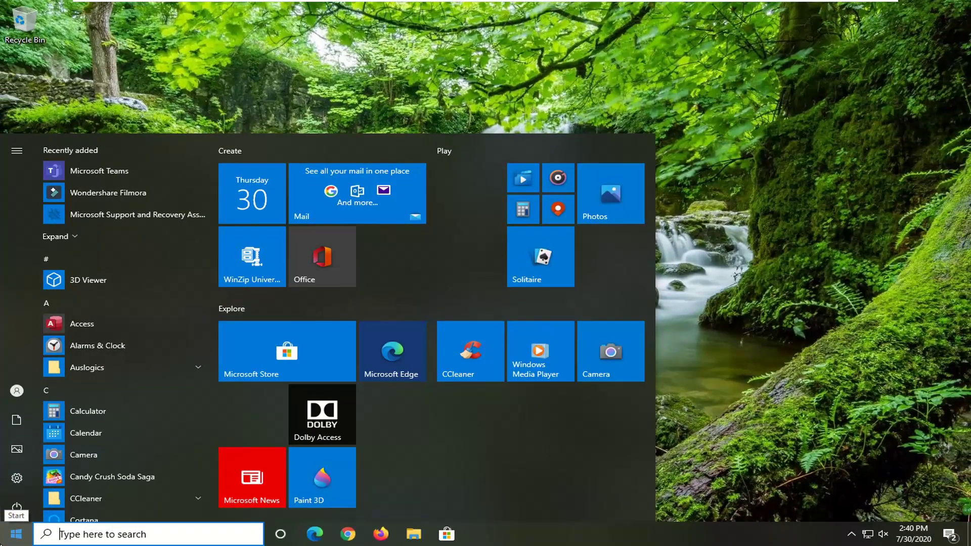
pyautogui.write('device ')
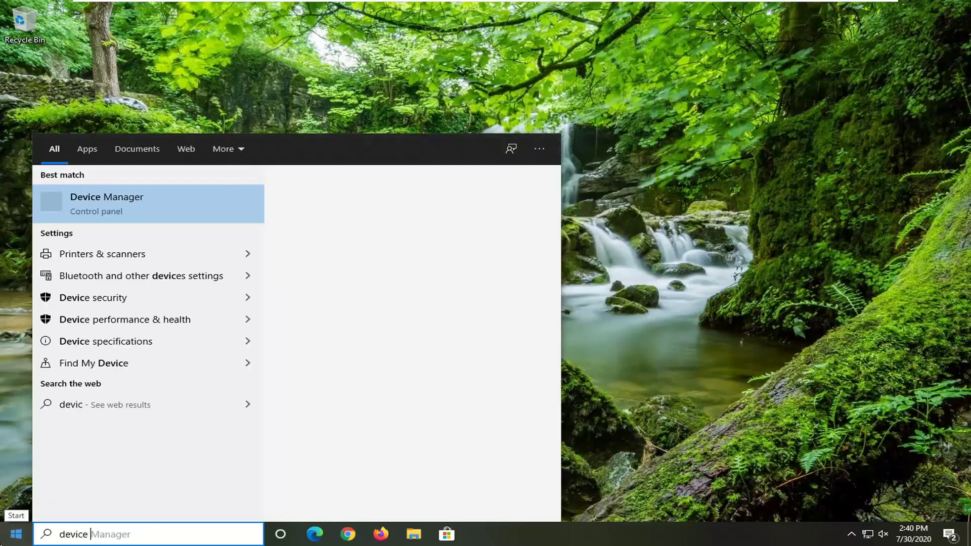
pyautogui.write('manager')
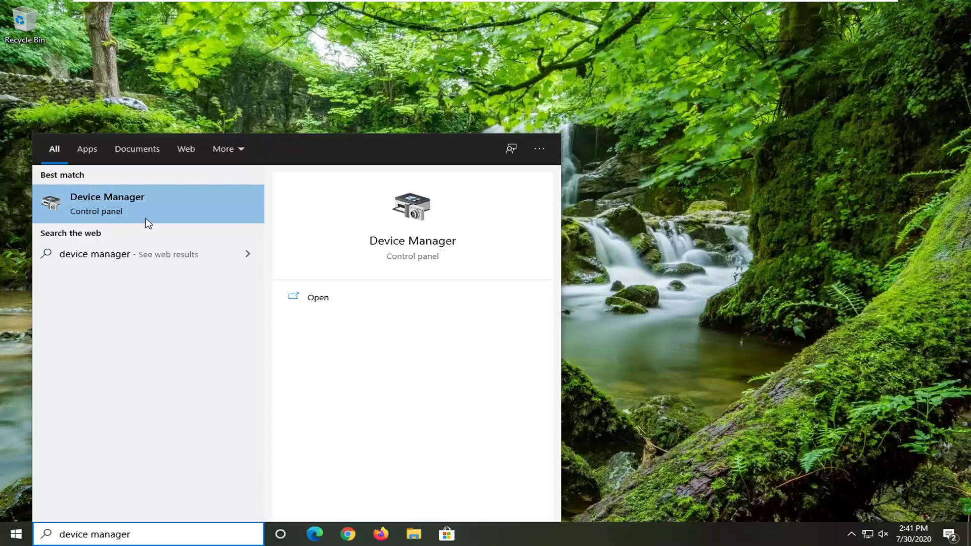
pyautogui.click(181, 206)
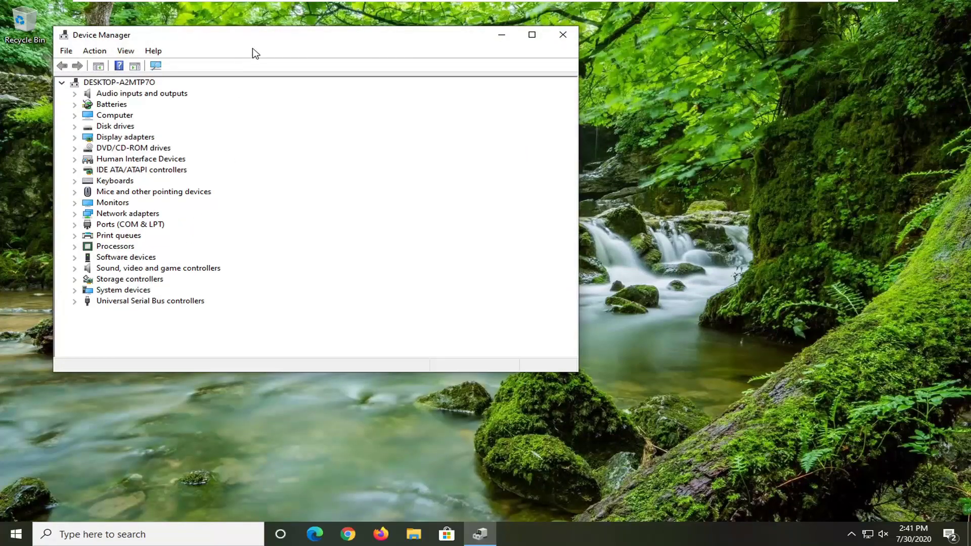
pyautogui.moveTo(430, 38); pyautogui.dragTo(565, 53)
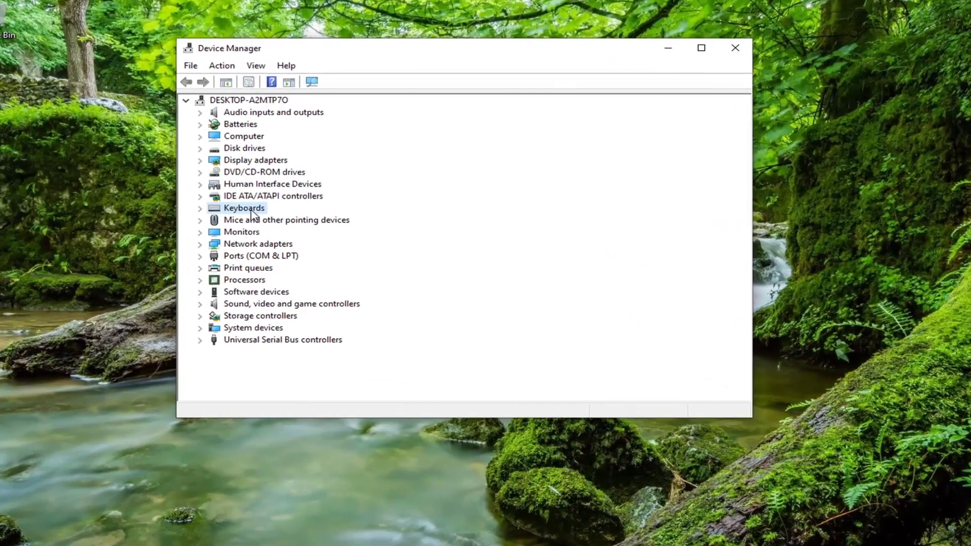
# Reinstall the Standard PS/2 Keyboard driver from the drivers on this computer and accept restarting now.
pyautogui.doubleClick(255, 199)
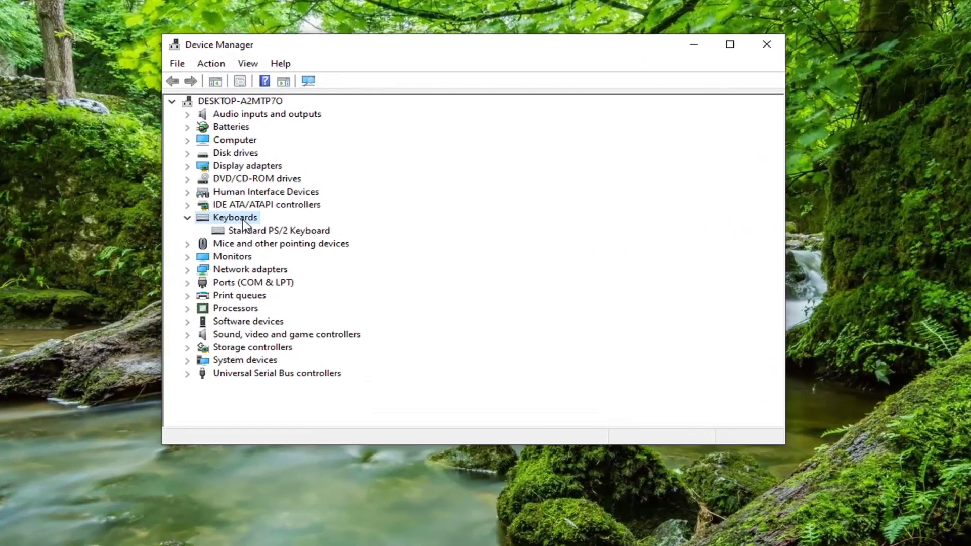
pyautogui.click(241, 232)
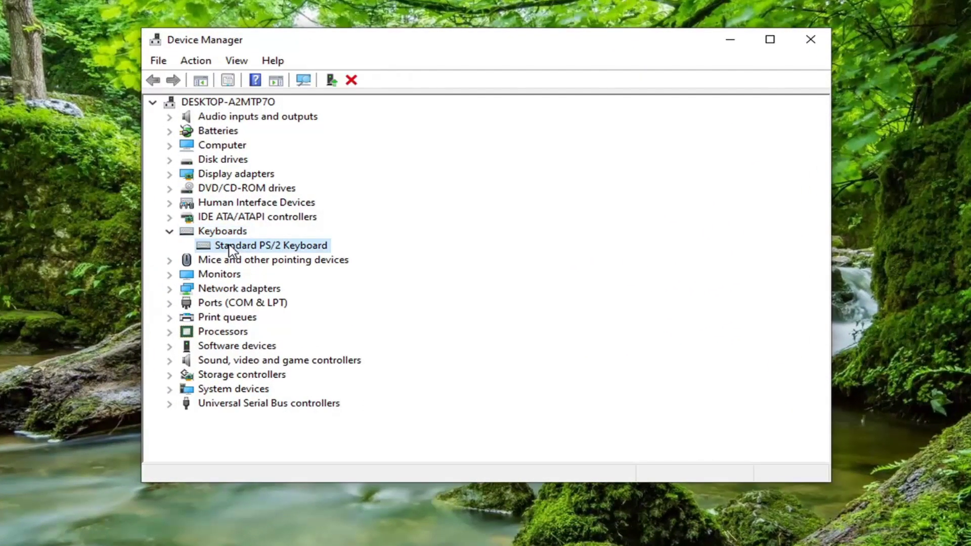
pyautogui.rightClick(229, 250)
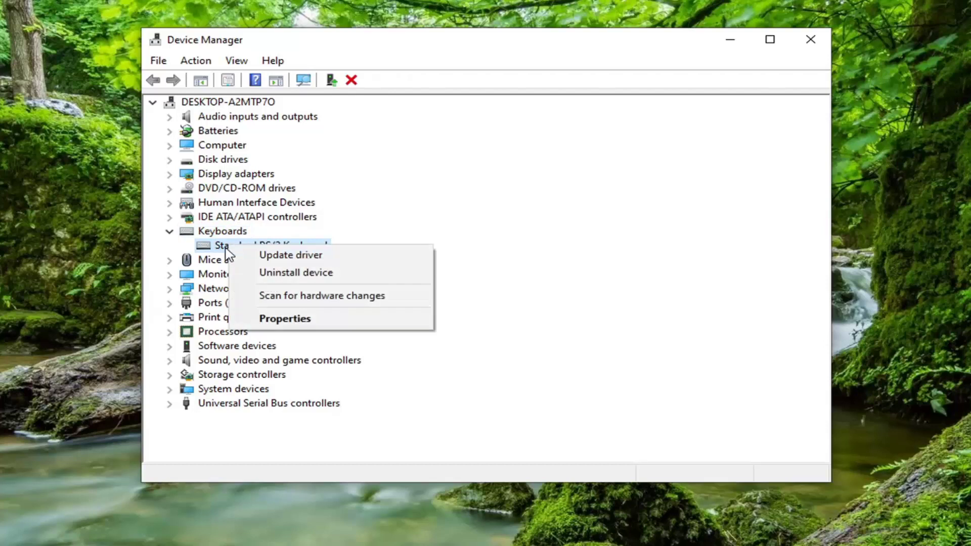
pyautogui.click(269, 258)
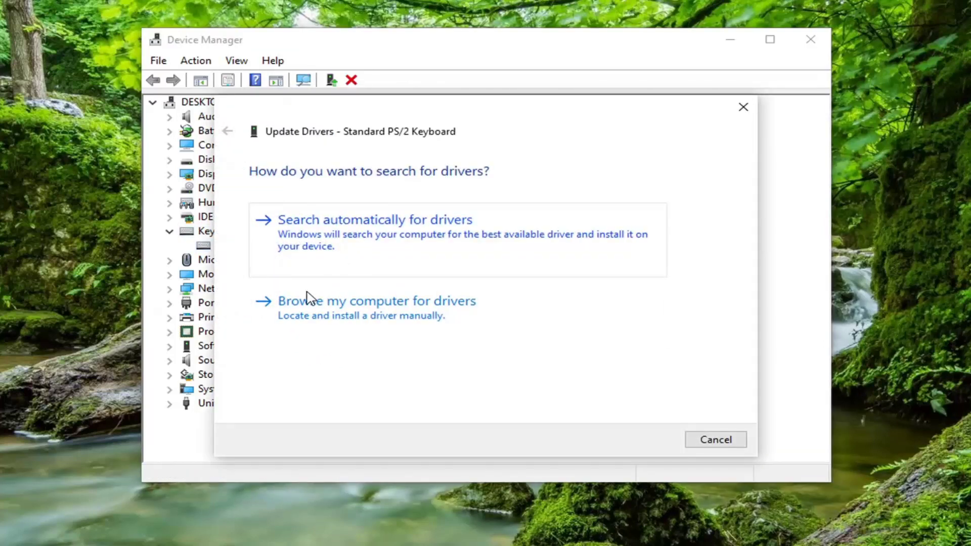
pyautogui.click(359, 318)
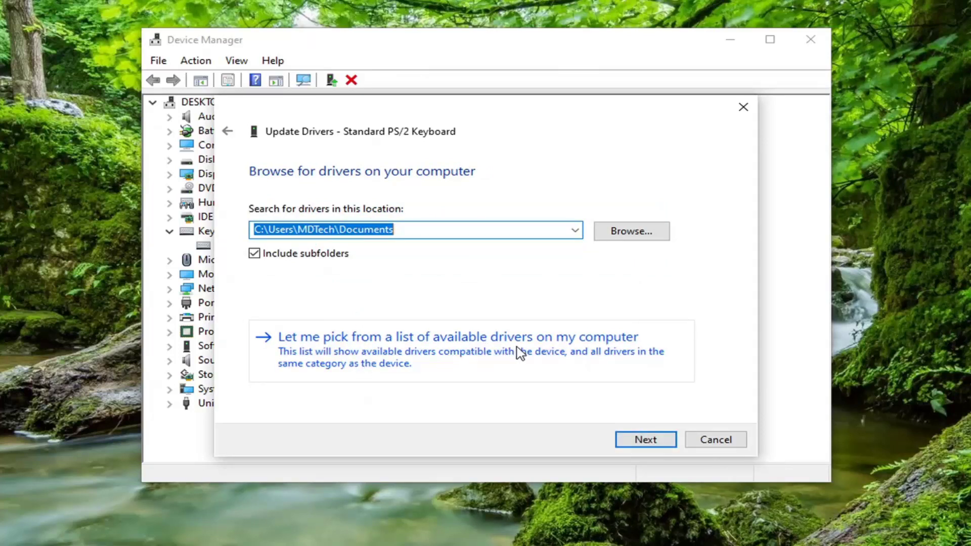
pyautogui.click(582, 347)
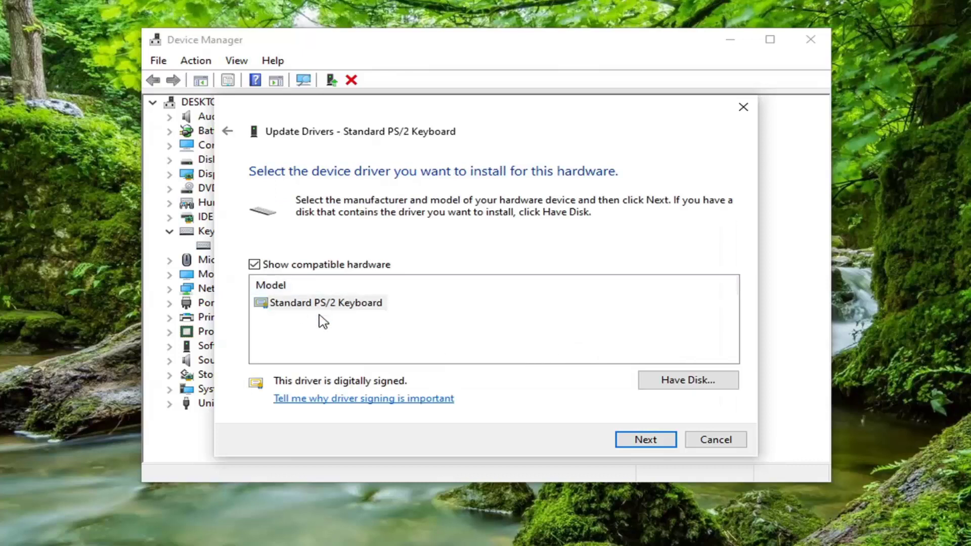
pyautogui.click(636, 435)
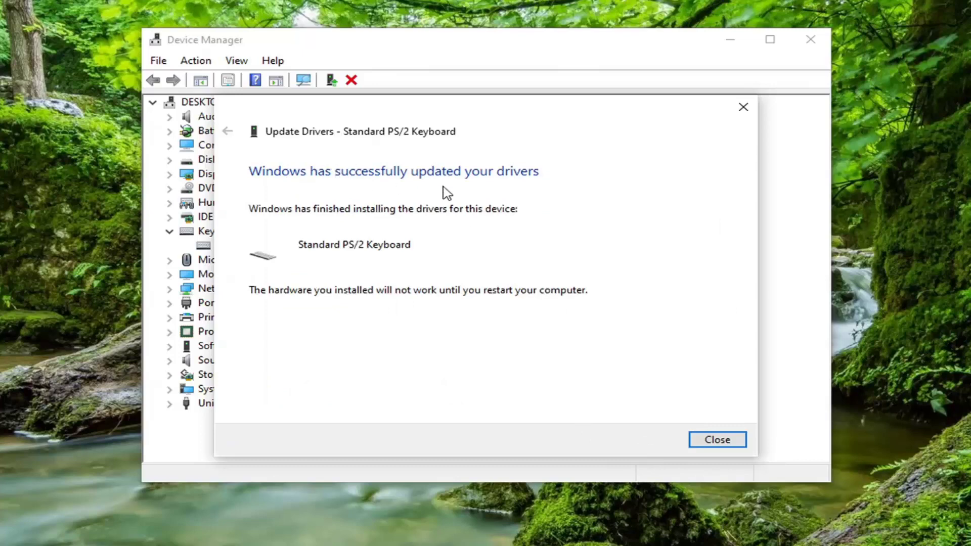
pyautogui.click(718, 441)
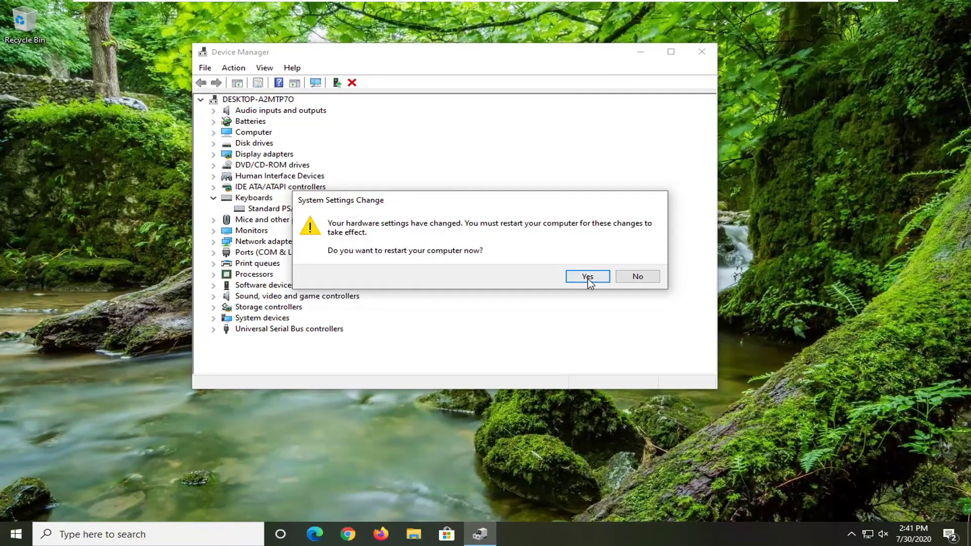
pyautogui.click(588, 281)
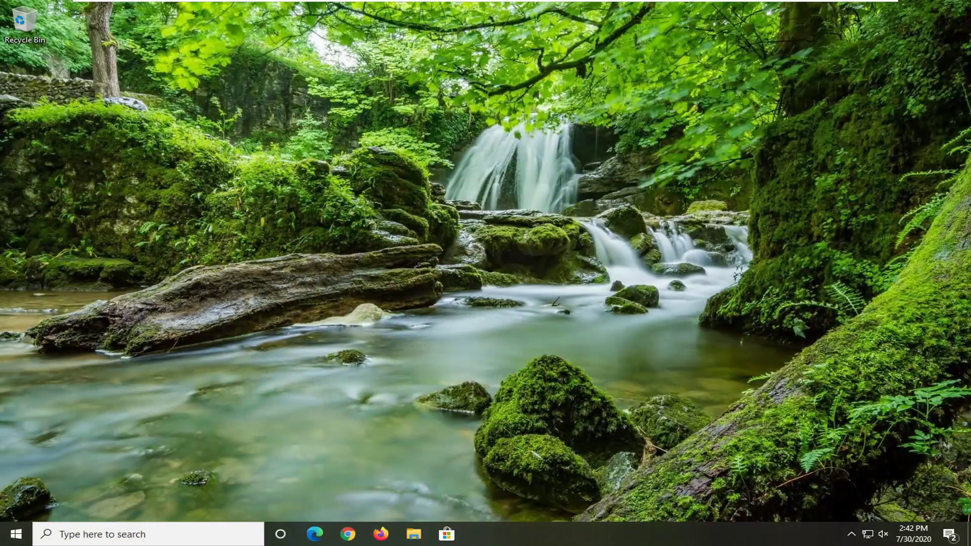
# Open the Ease of Access Keyboard page in Windows Settings.
pyautogui.click(6, 531)
pyautogui.moveTo(21, 479)
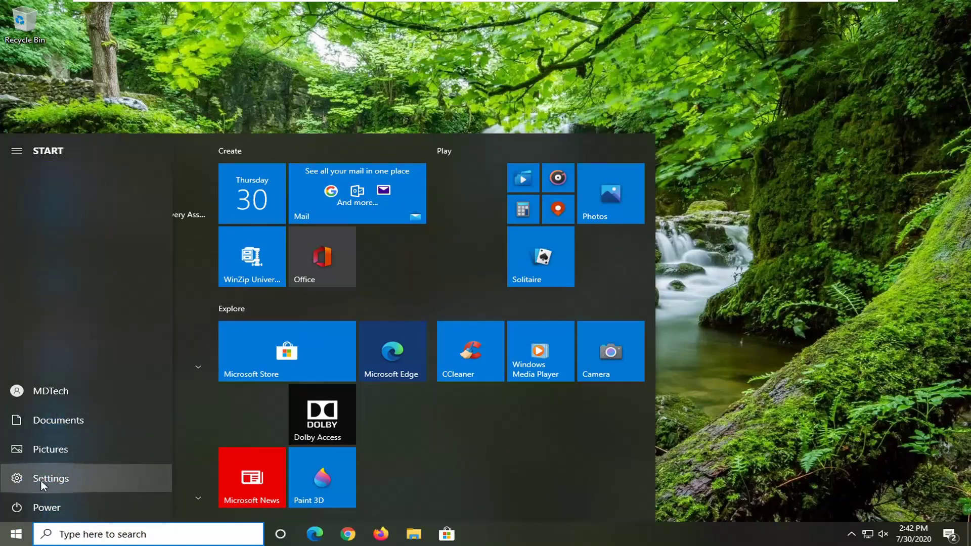
pyautogui.click(84, 478)
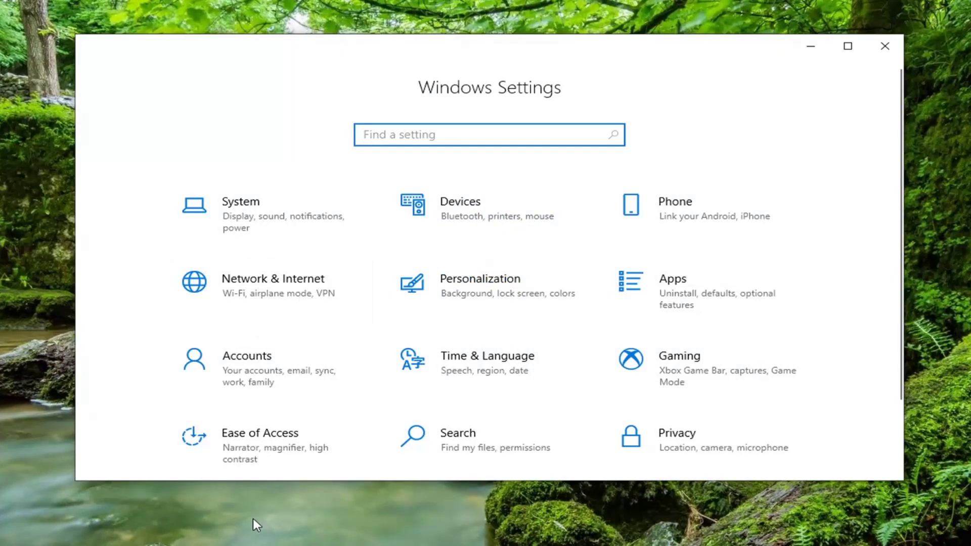
pyautogui.click(268, 445)
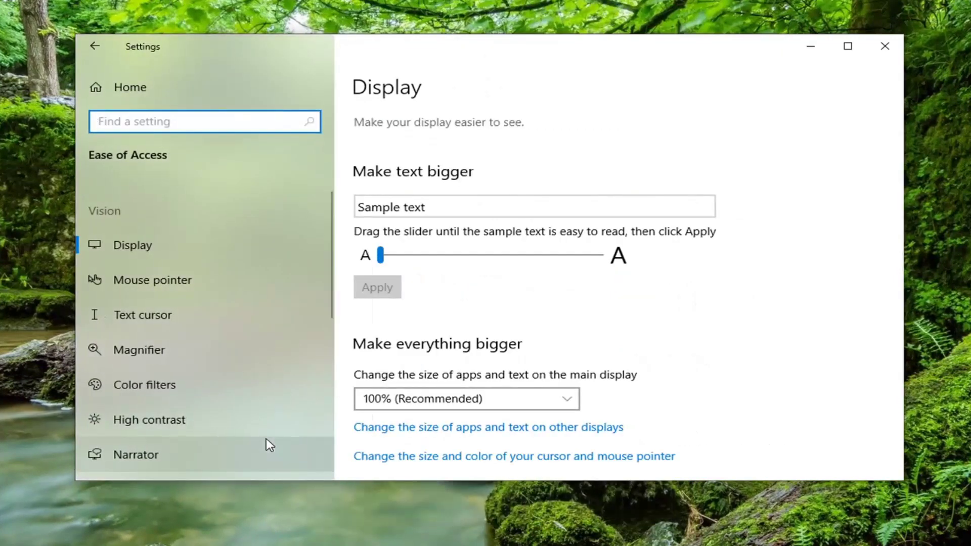
pyautogui.scroll(-5, 152, 354)
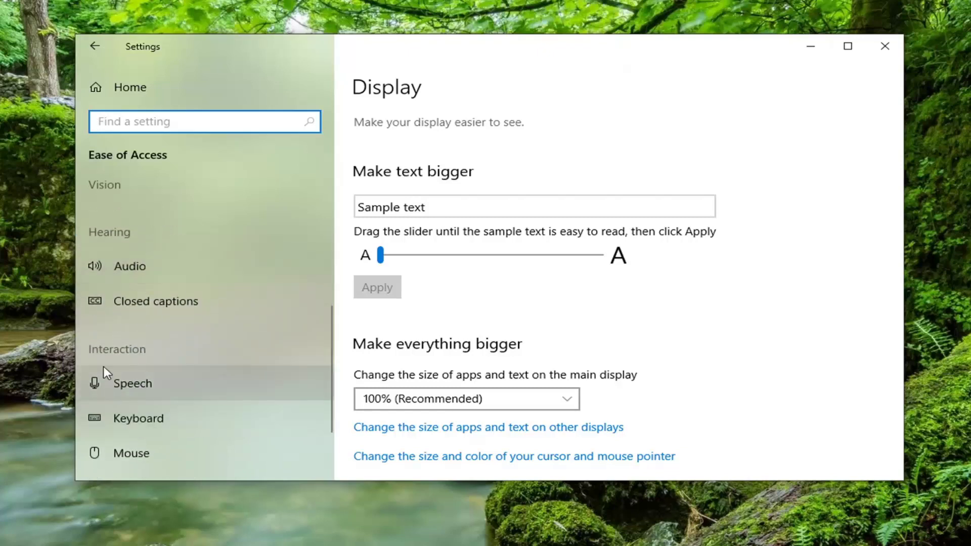
pyautogui.click(124, 415)
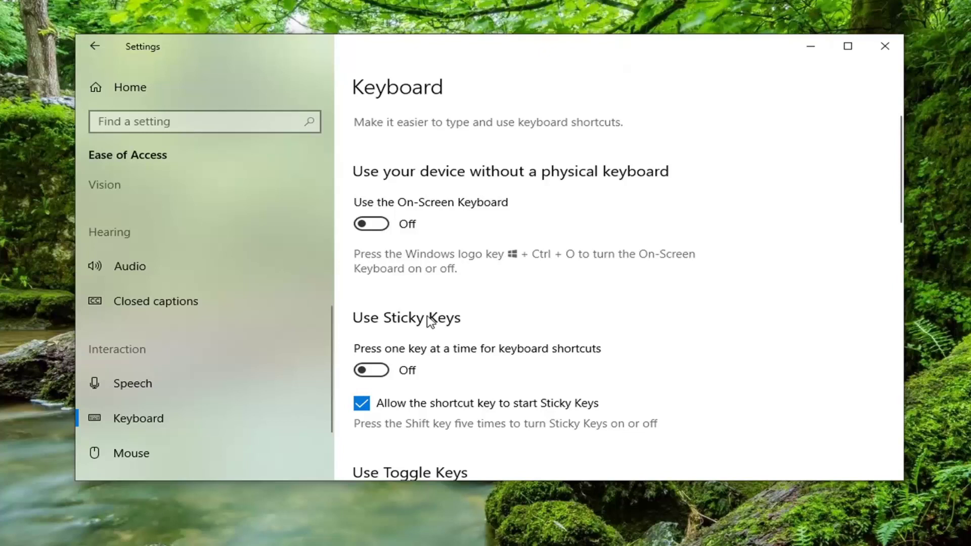
# Review the Sticky, Toggle and Filter Keys toggles, all off, then close Settings.
pyautogui.scroll(-1, 405, 319)
pyautogui.scroll(-3, 377, 308)
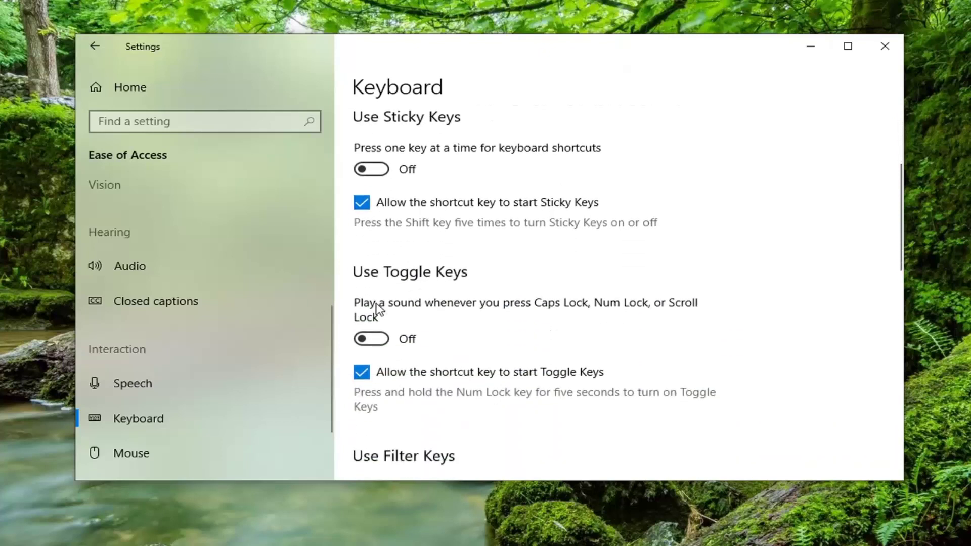
pyautogui.scroll(-1, 379, 299)
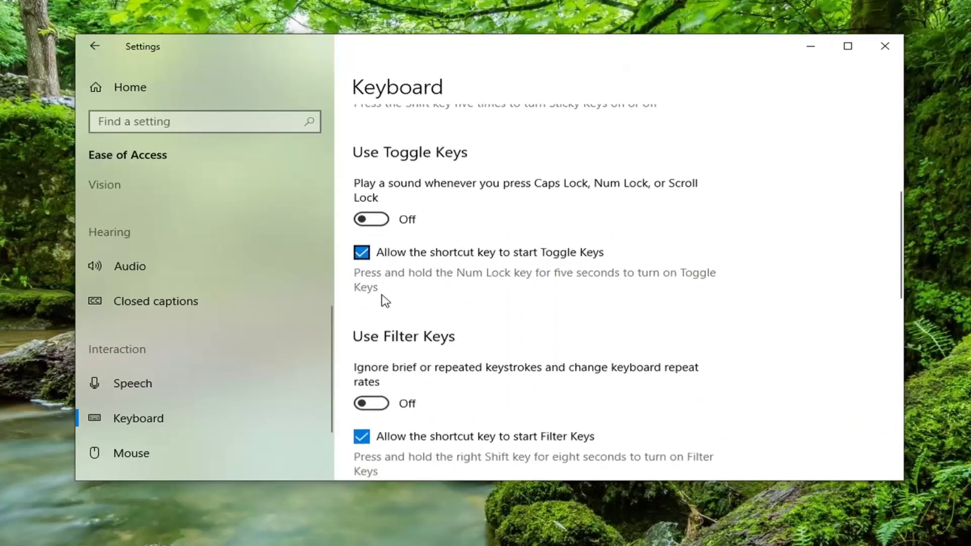
pyautogui.scroll(-1, 399, 359)
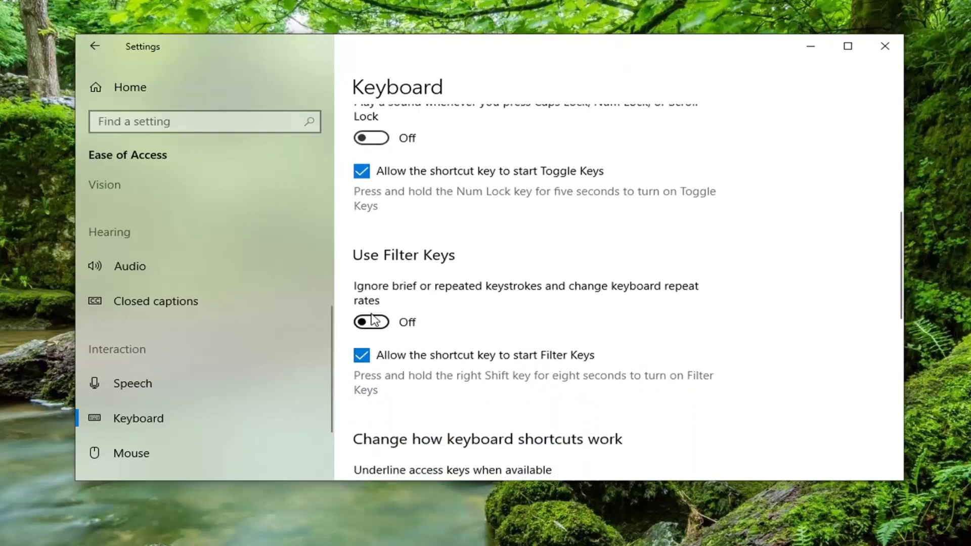
pyautogui.scroll(-7, 586, 334)
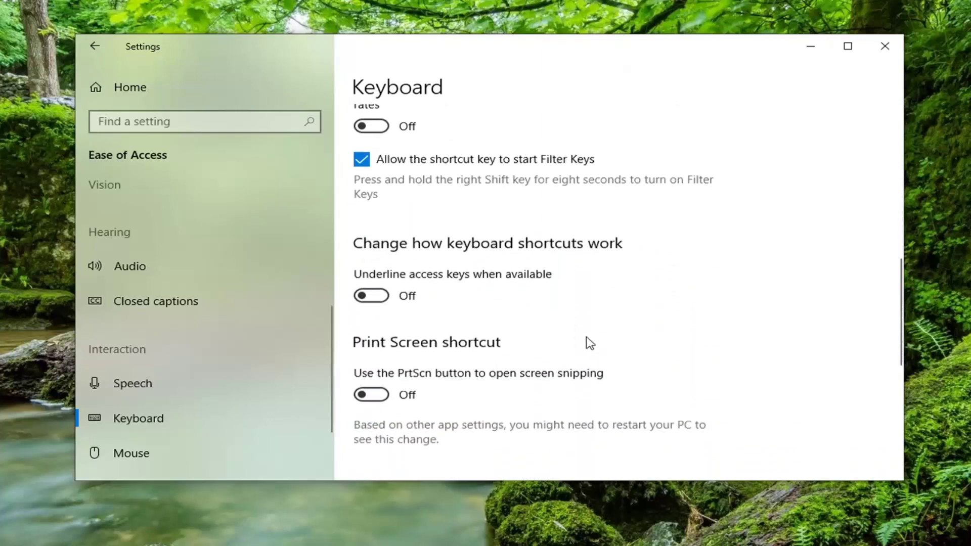
pyautogui.scroll(3, 579, 341)
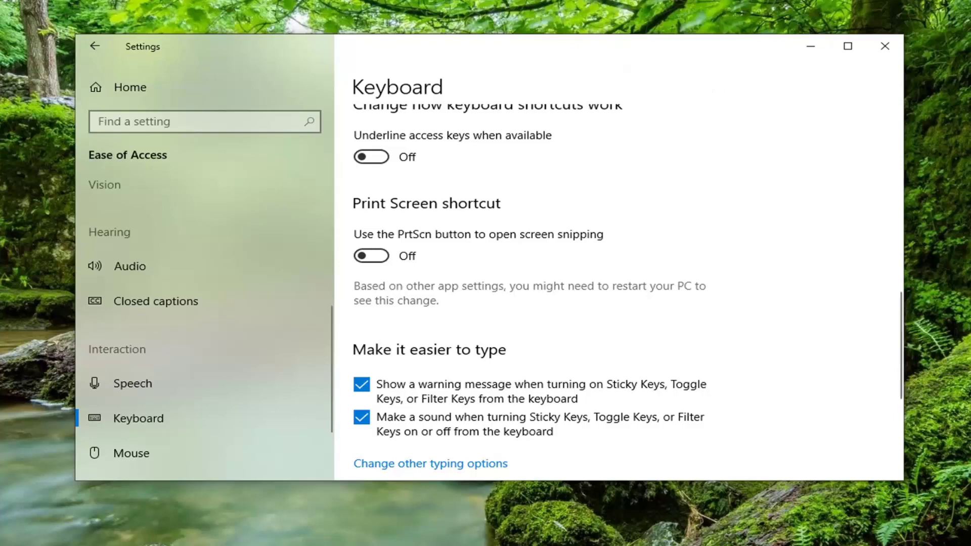
pyautogui.click(885, 45)
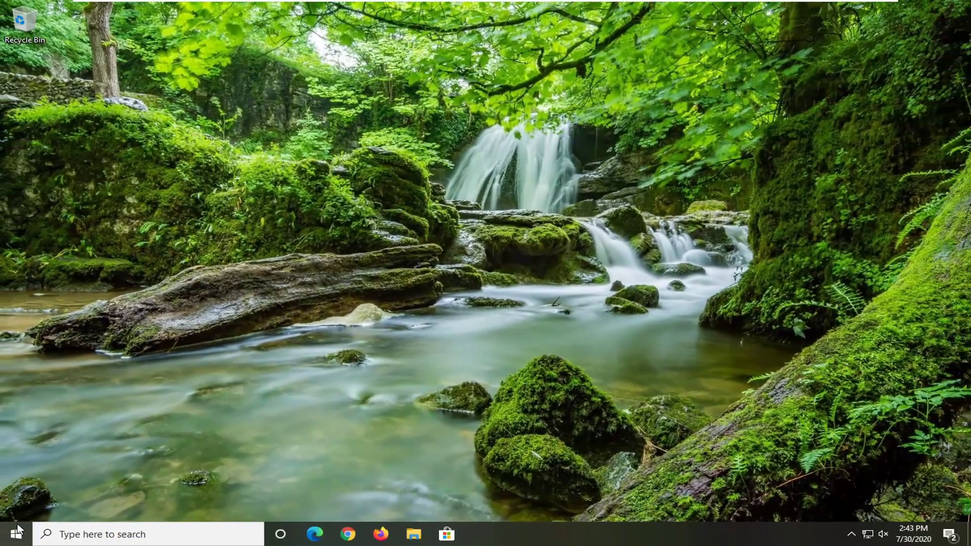
# Search 'control panel', open it, and keep View by set to Large icons.
pyautogui.click(17, 528)
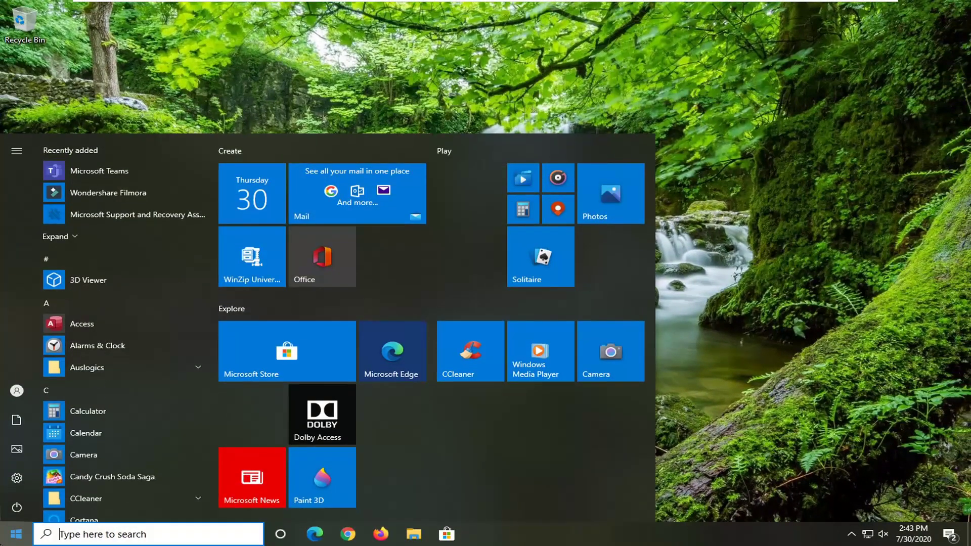
pyautogui.write('co')
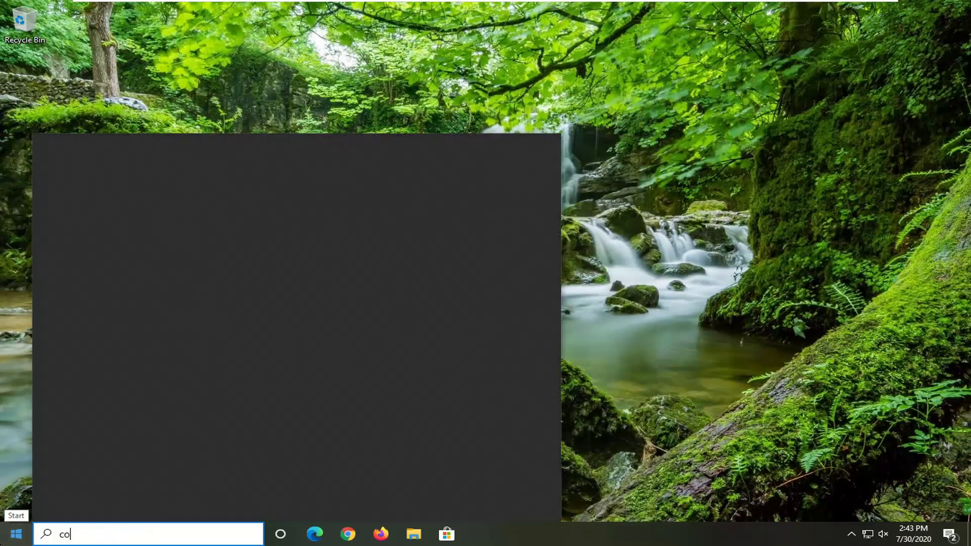
pyautogui.write('ntrol panel')
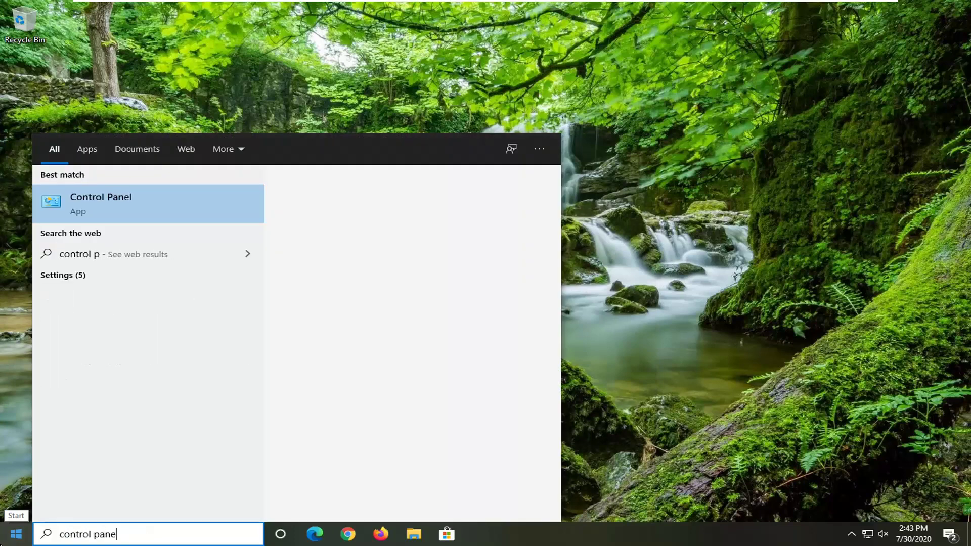
pyautogui.click(127, 219)
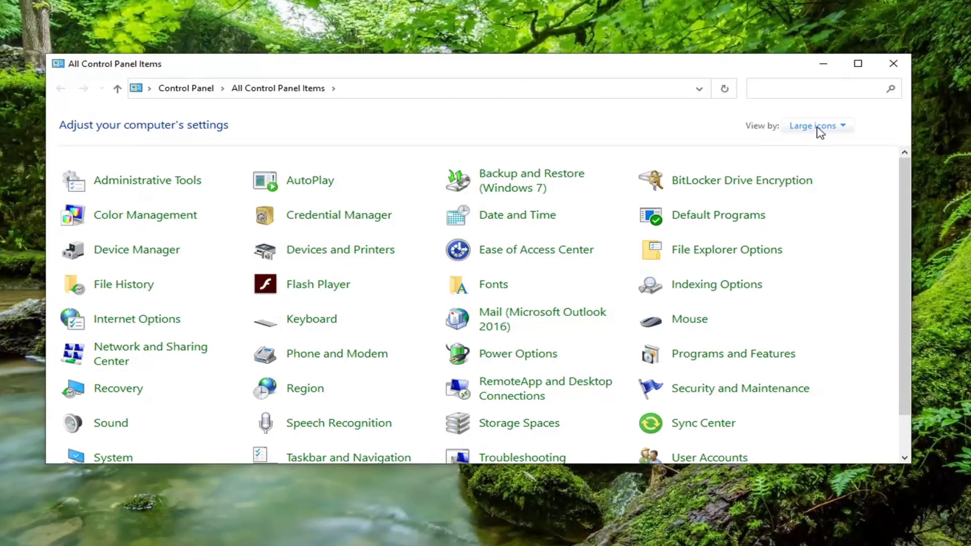
pyautogui.click(809, 132)
pyautogui.click(829, 163)
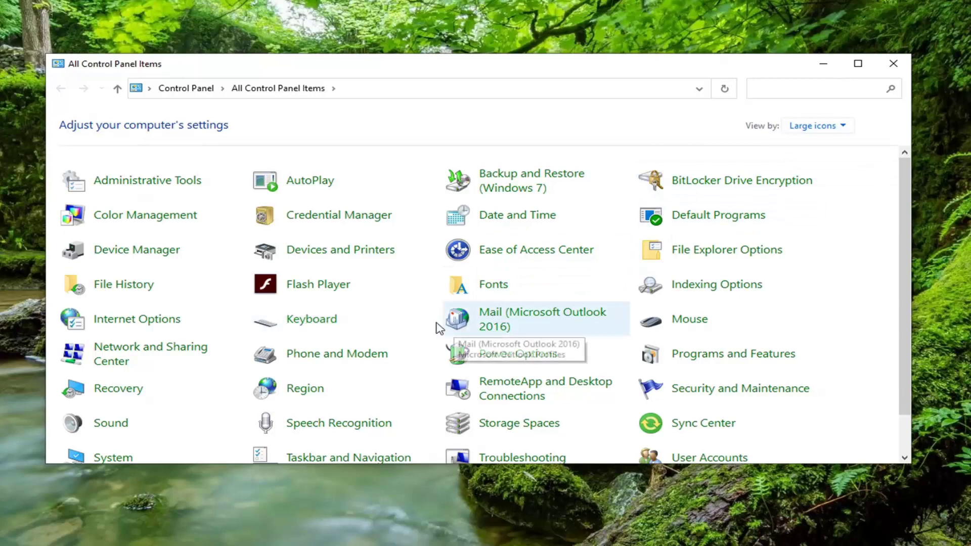
# Set the keyboard repeat rate to Fast and delay toward Short, confirm, and close Control Panel.
pyautogui.click(318, 329)
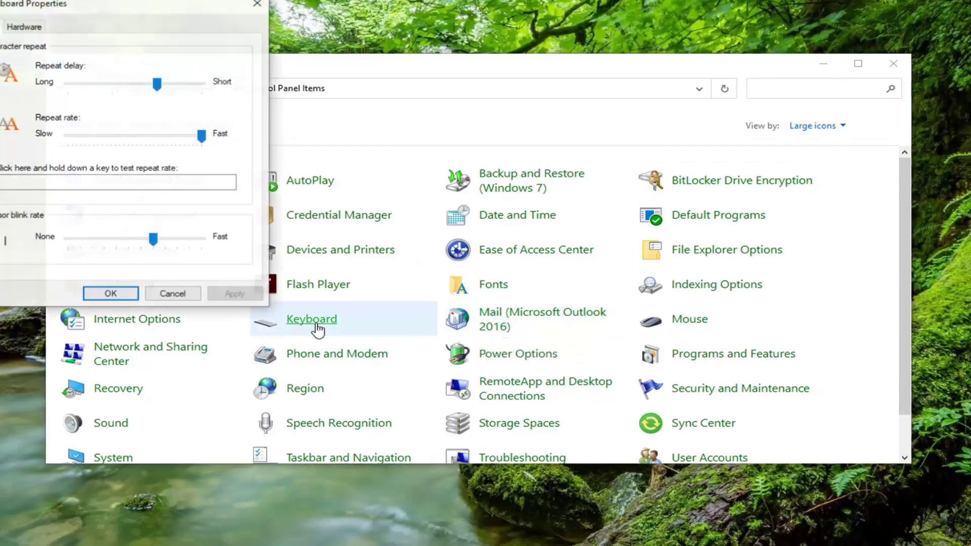
pyautogui.moveTo(145, 12); pyautogui.dragTo(539, 97)
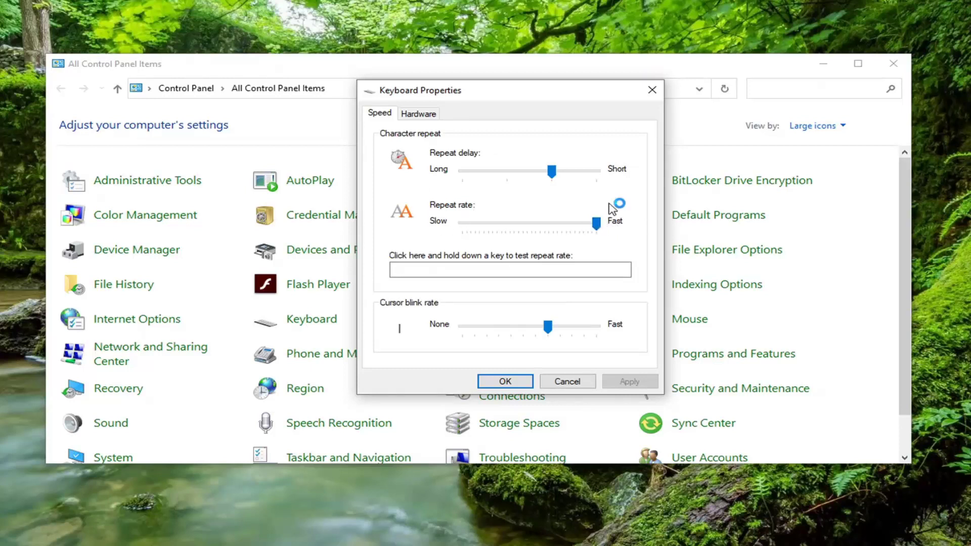
pyautogui.click(503, 383)
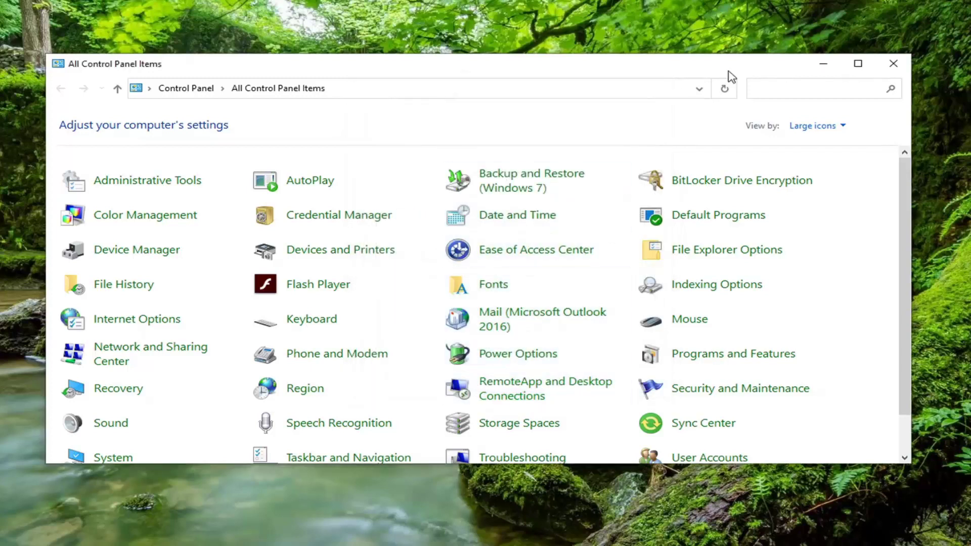
pyautogui.click(892, 65)
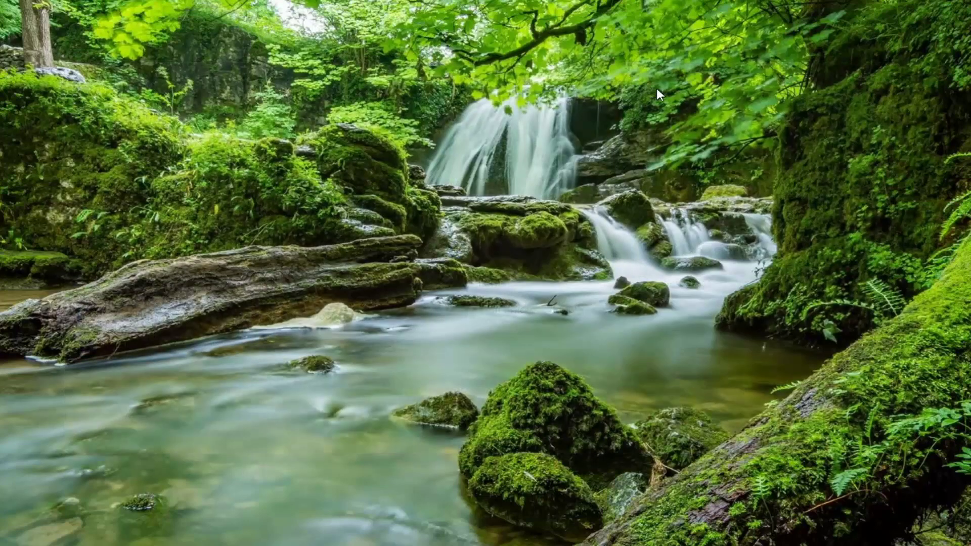